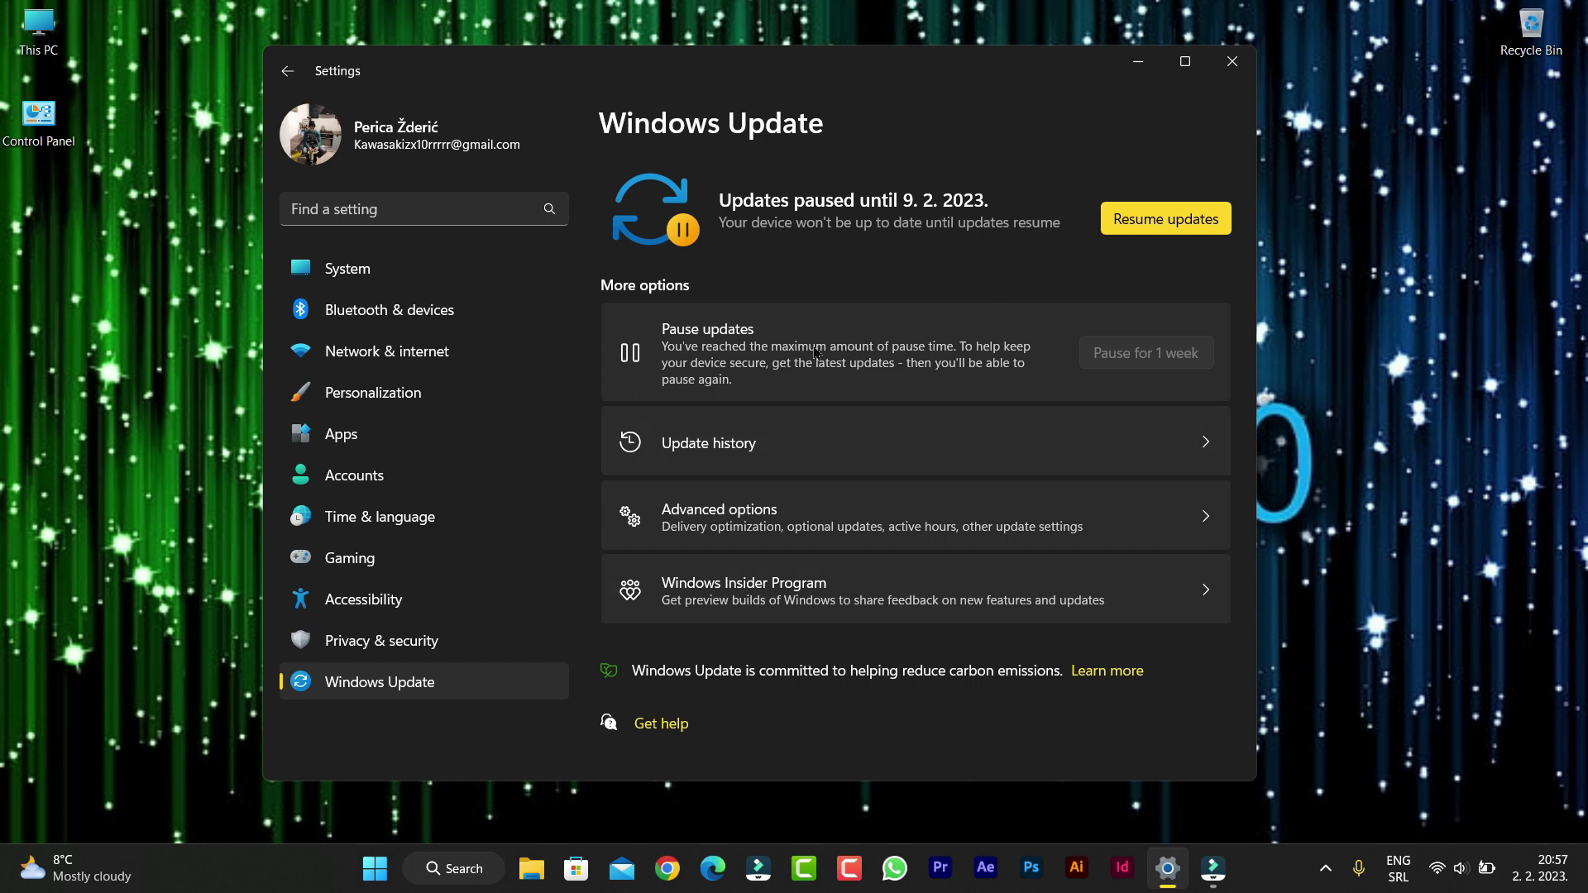
Step: Resume the paused updates so cumulative update KB5023008 starts downloading
left_click(1140, 222)
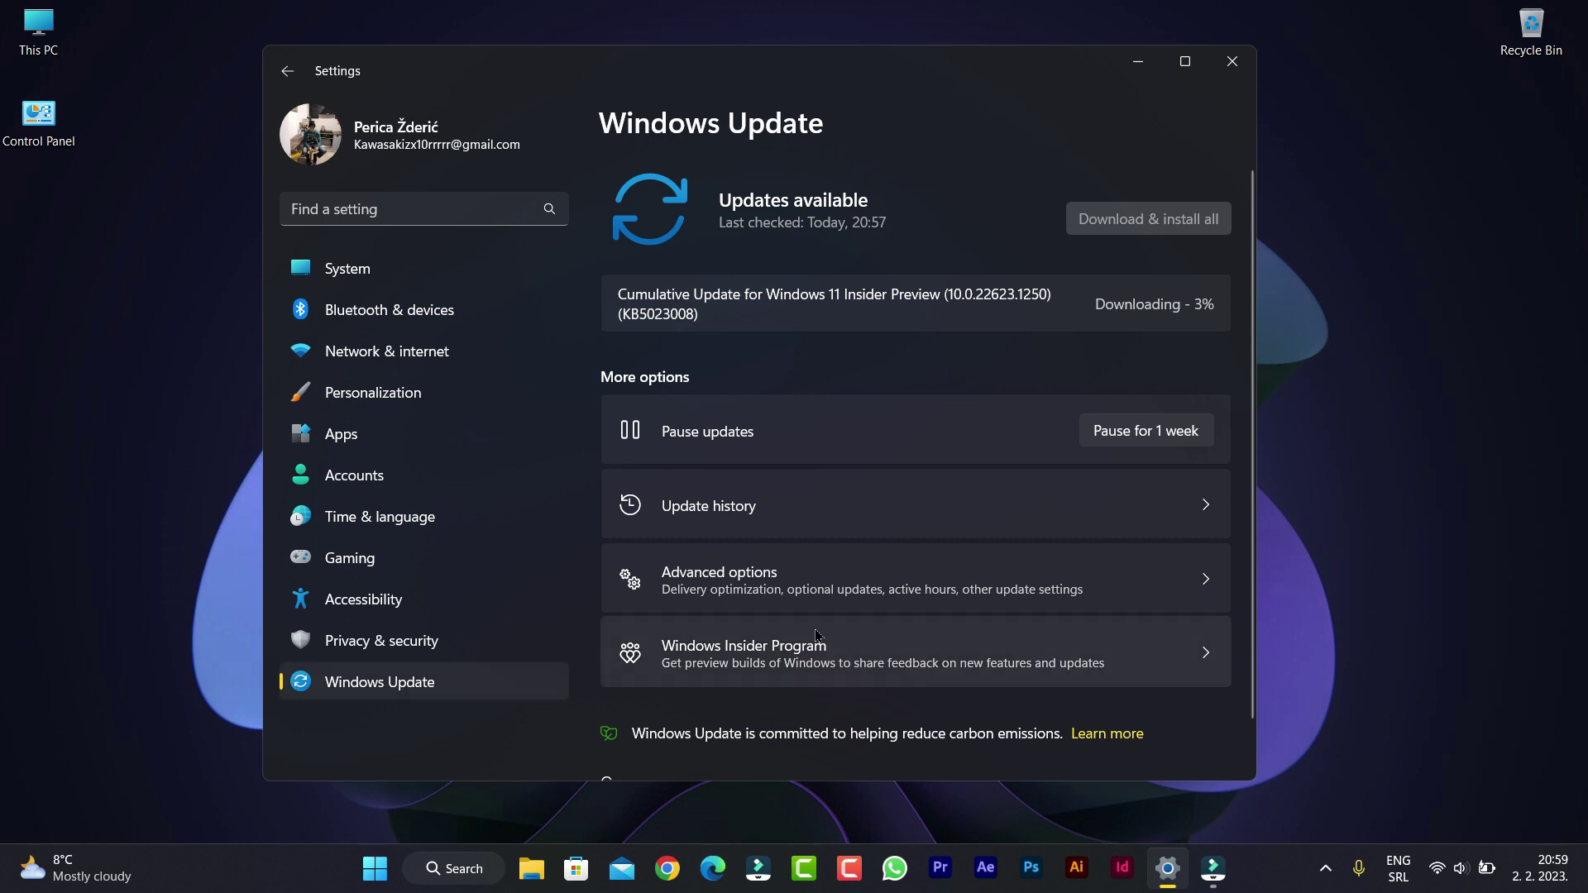
Step: View the Dev, Beta and Release Preview Insider channels, then return to Windows Update
left_click(717, 653)
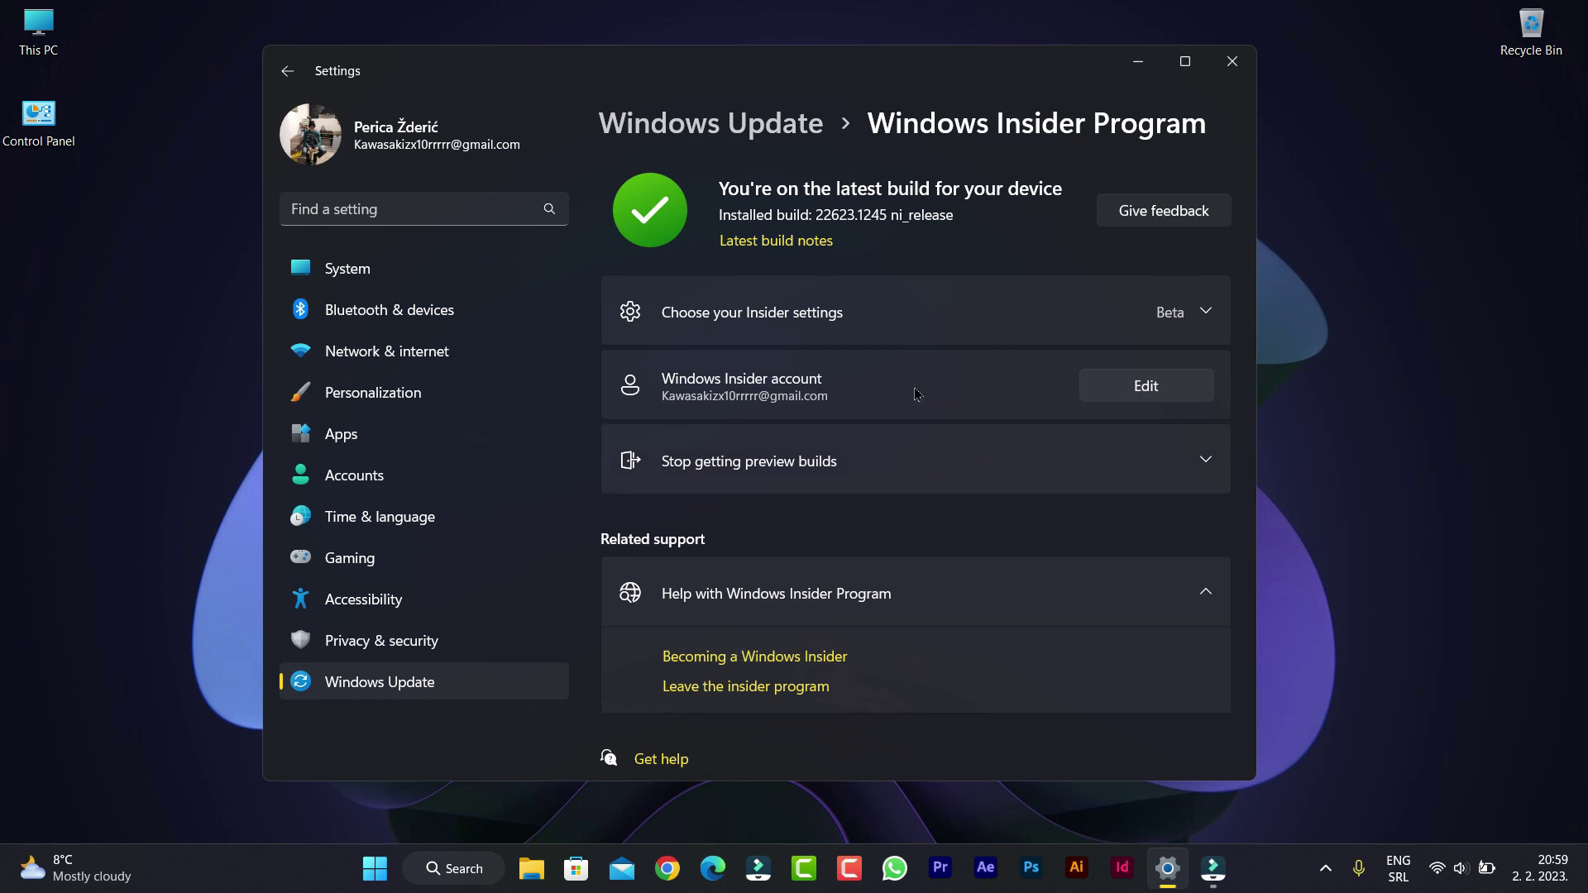
left_click(1204, 313)
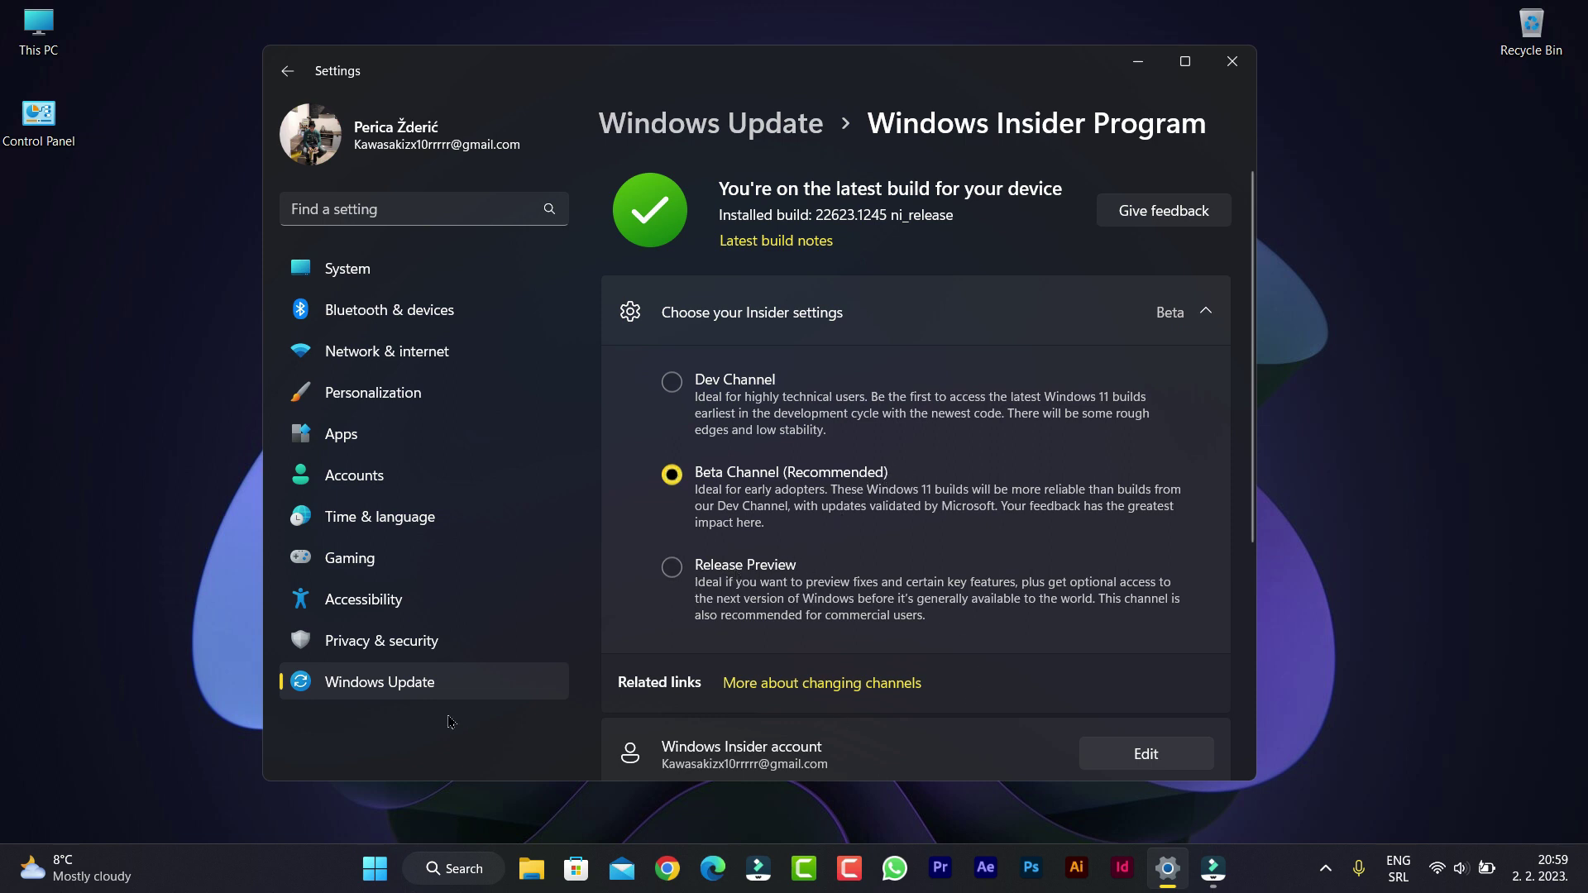
left_click(400, 686)
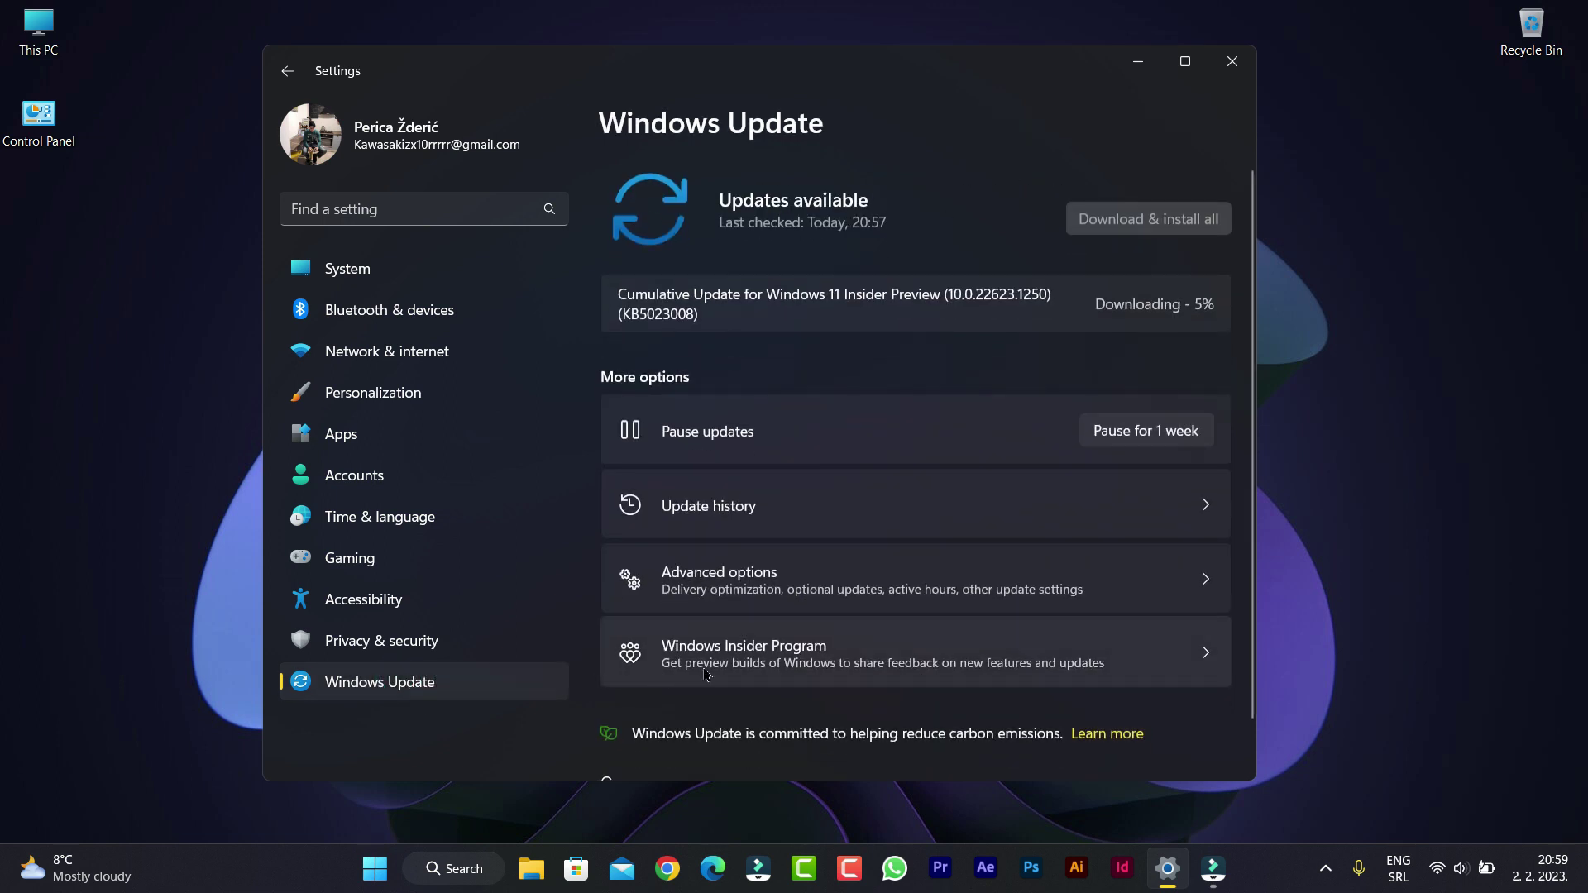
Step: Reopen the Windows Insider Program page, then return to the Windows Update overview
left_click(744, 667)
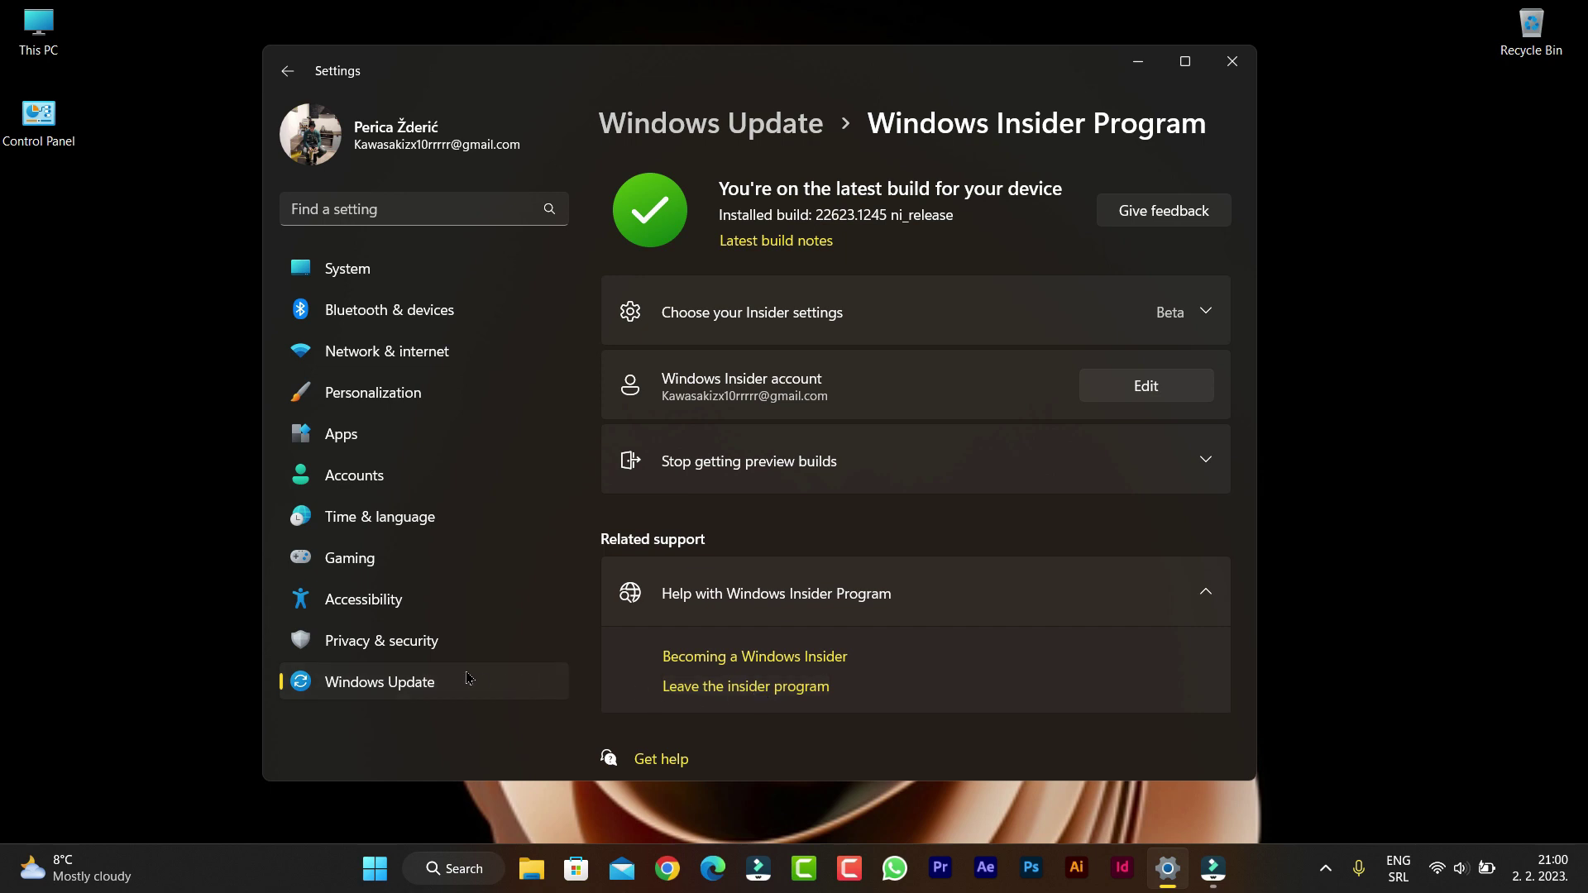
left_click(391, 685)
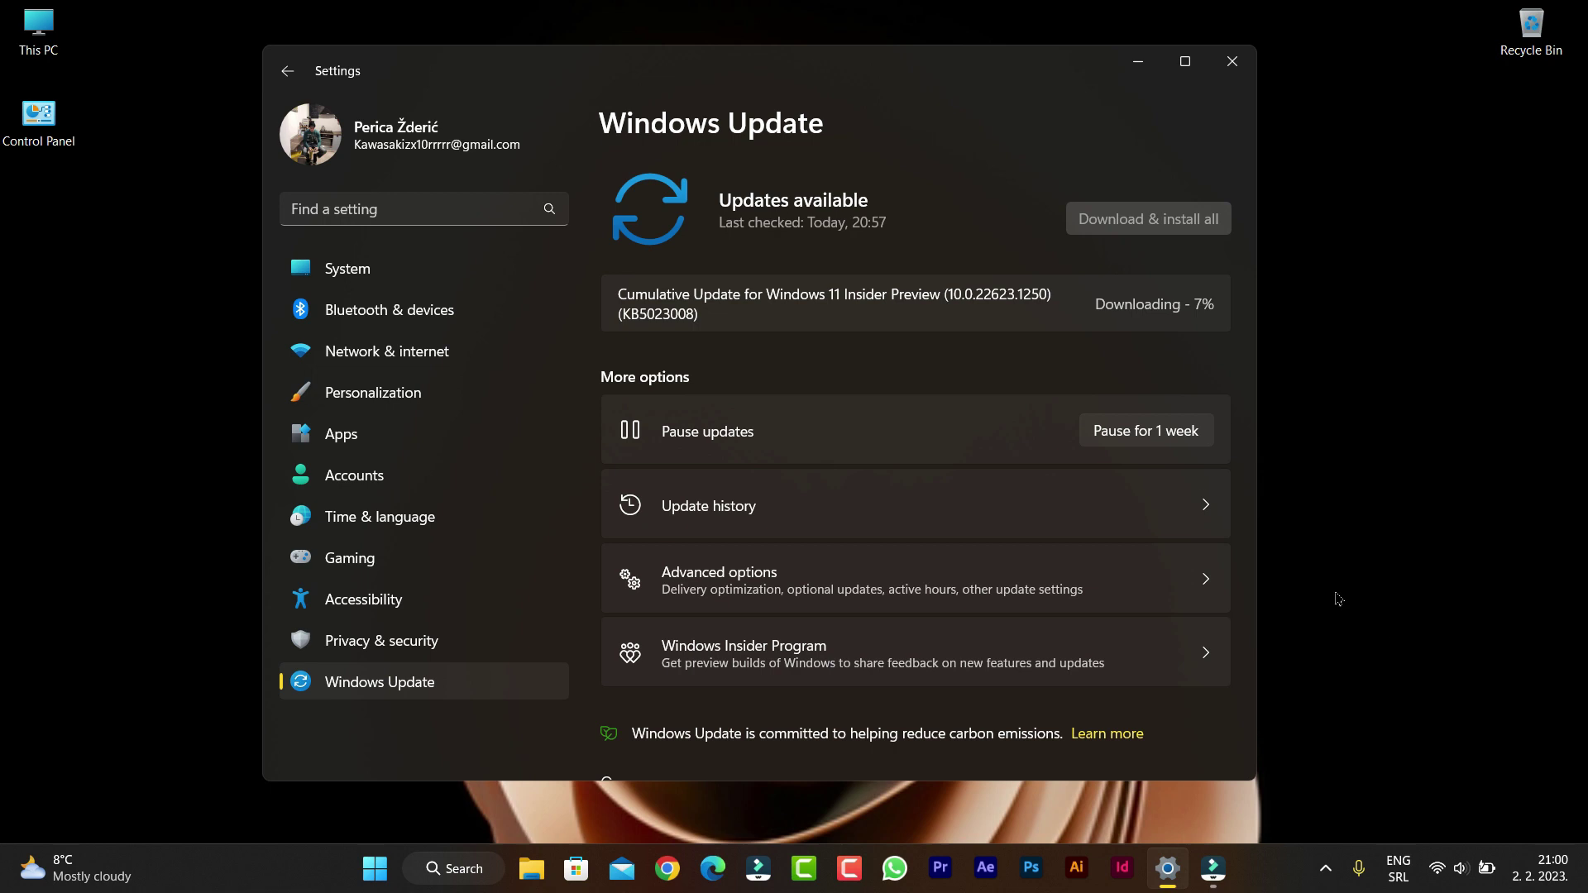
Step: Highlight the 'Cumulative Update for Windows 11 Insider Preview' title, including KB5023008
left_click_drag(1056, 296, 705, 294)
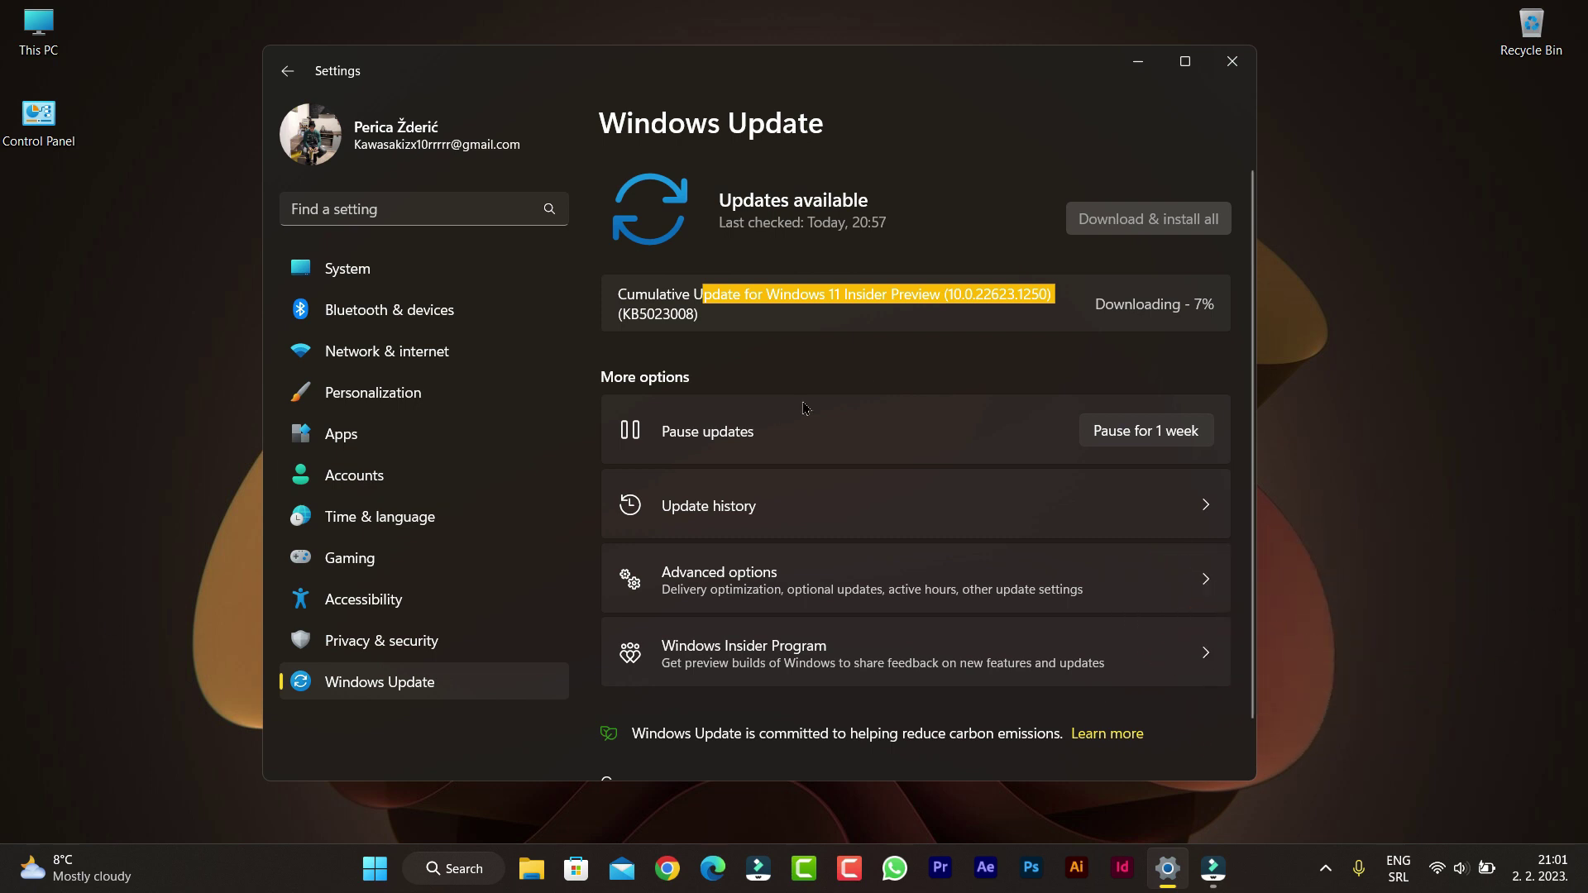
left_click_drag(752, 325, 620, 298)
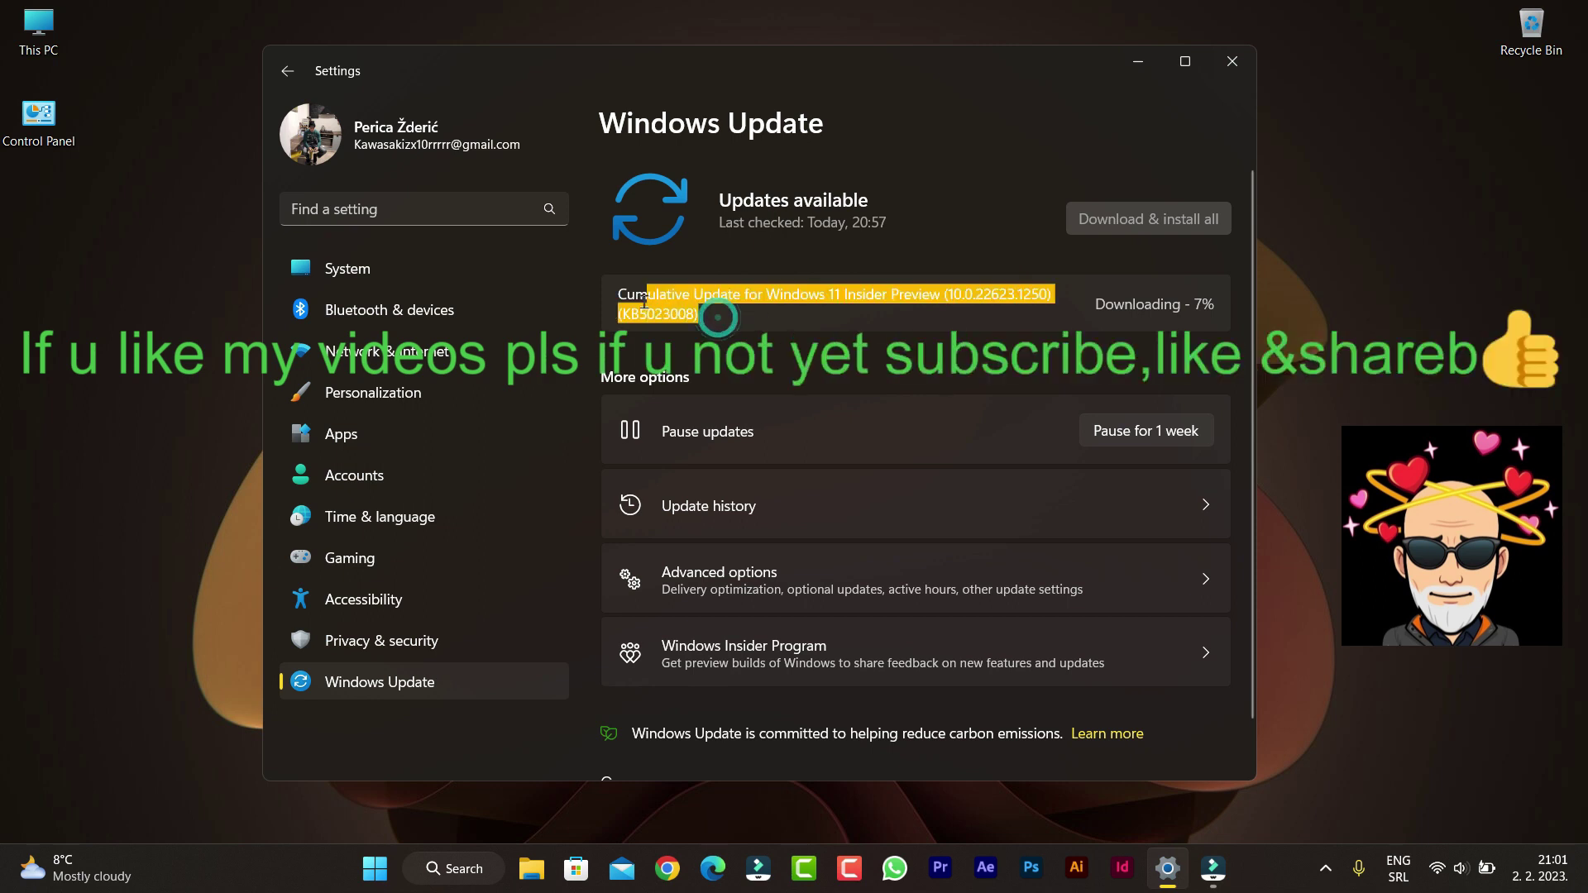